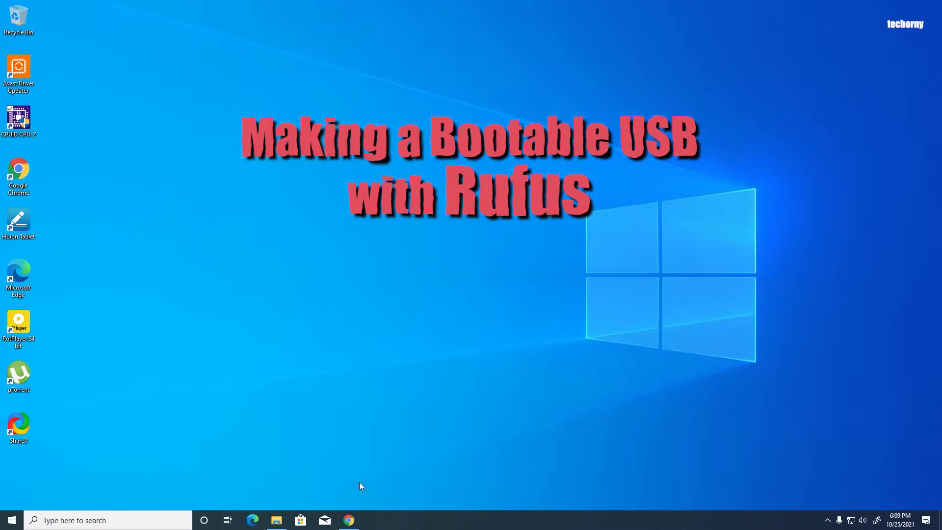
- Refresh the Windows desktop from its shortcut menu
right_click(237, 337)
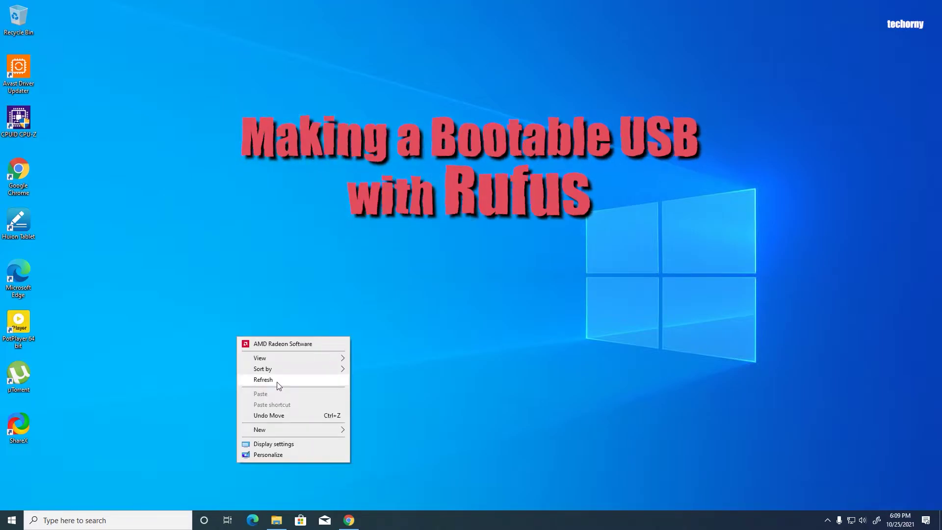
right_click(330, 205)
left_click(382, 249)
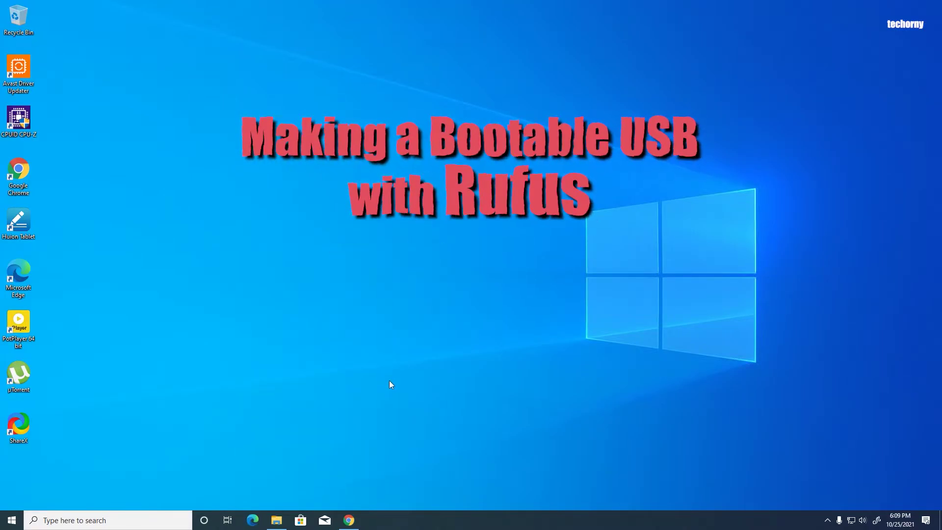
- From Downloads' Windows 10 Pro v1909 folder, run rufus-3.17 as administrator
left_click(276, 521)
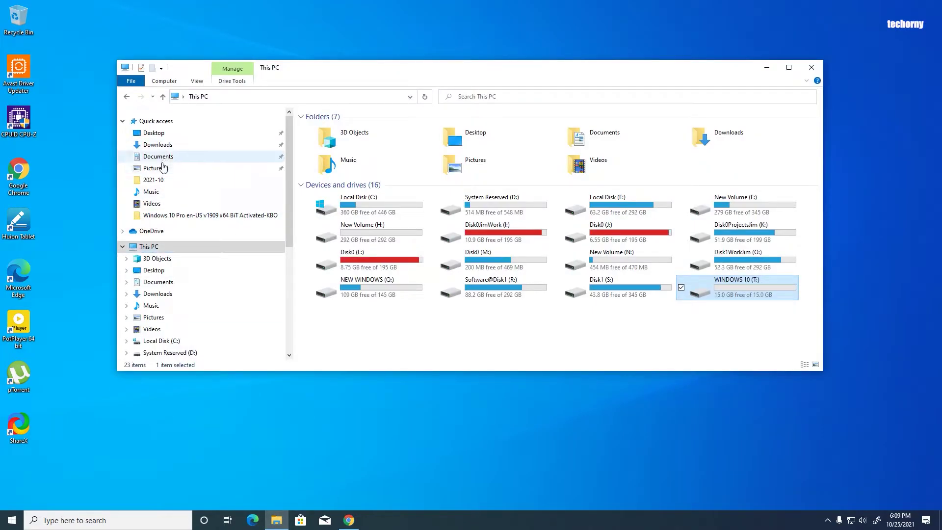
left_click(163, 147)
mouse_move(371, 214)
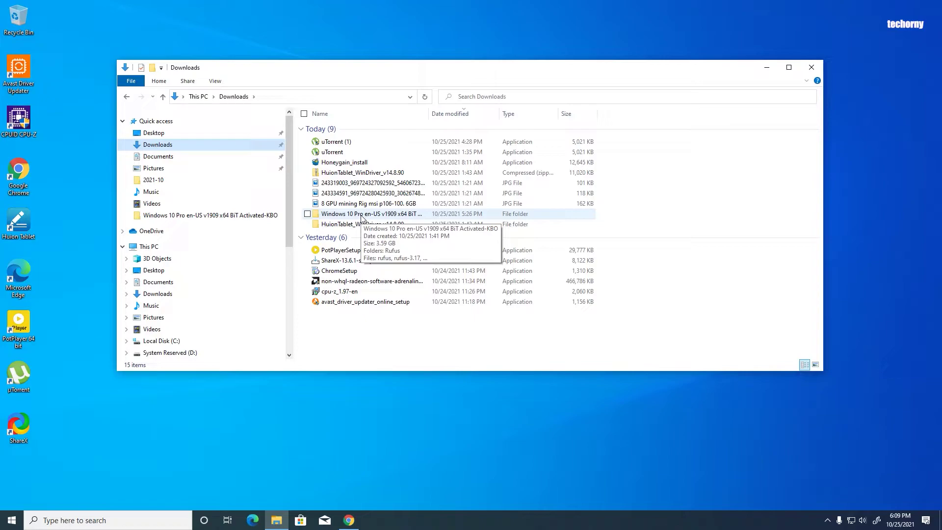
double_click(362, 216)
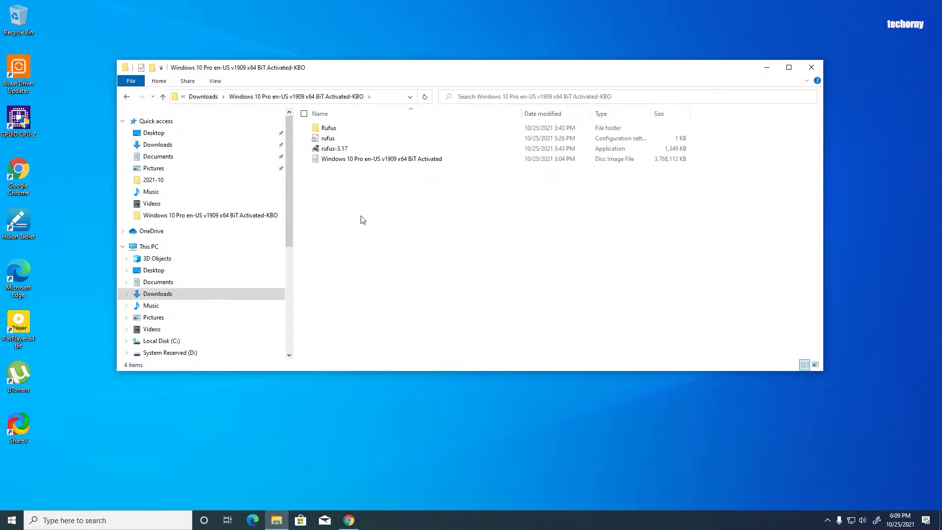
right_click(342, 152)
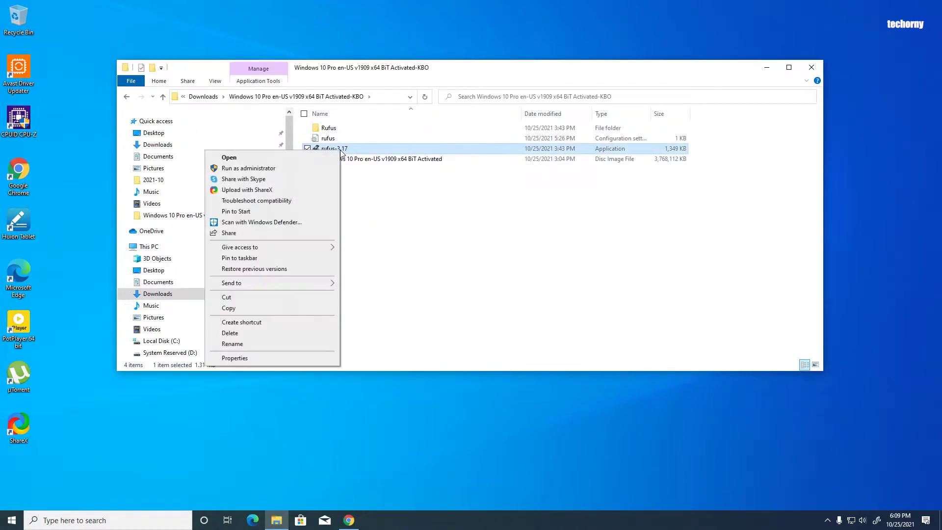
left_click(271, 173)
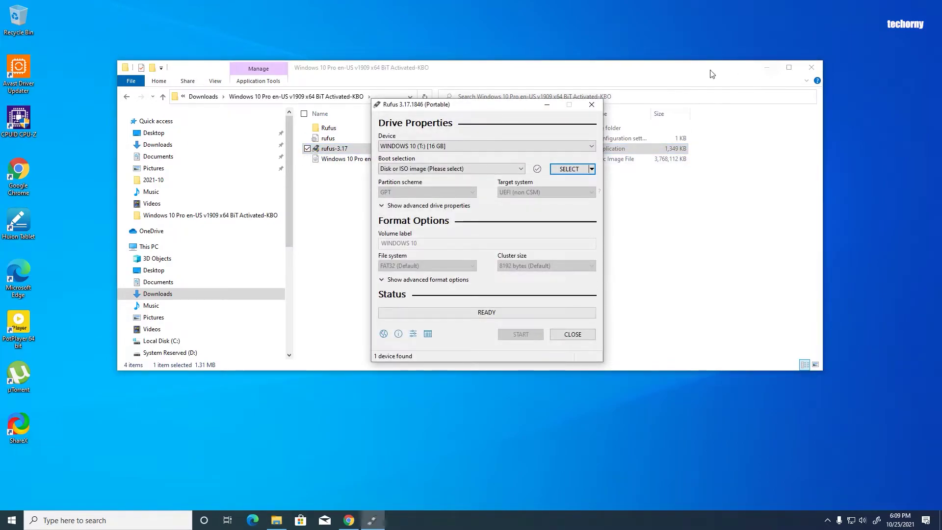
- Reveal the Rufus window and keep WINDOWS 10 (T:) [16 GB] as the target device
left_click_drag(711, 74, 623, 68)
left_click(683, 63)
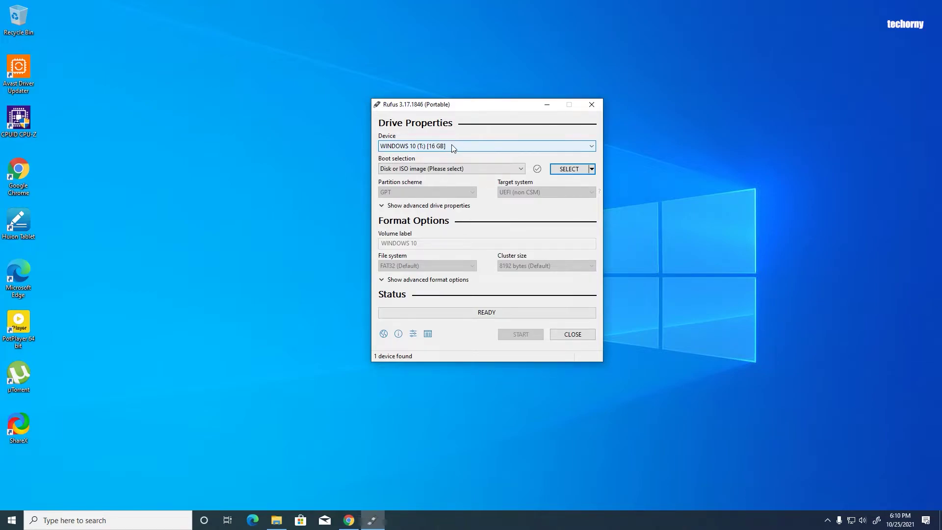
left_click(441, 147)
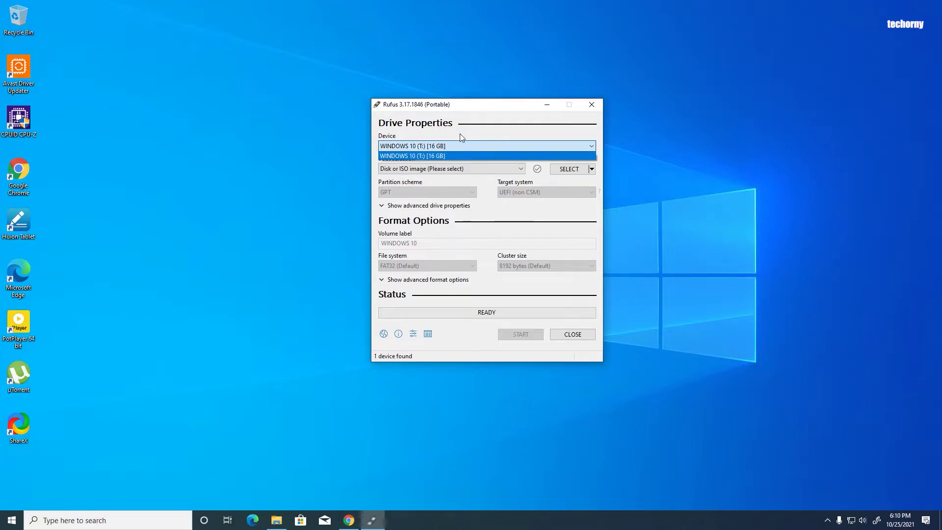
left_click(459, 146)
left_click(456, 146)
left_click(468, 133)
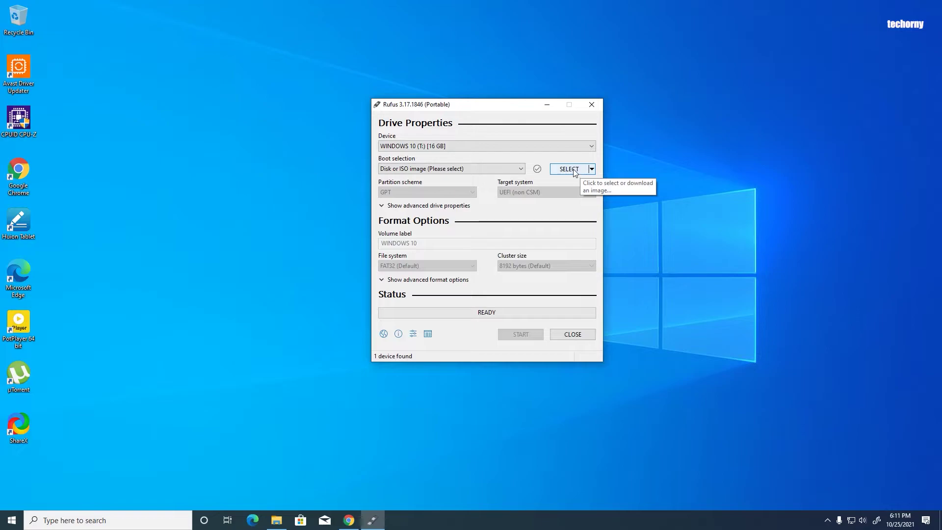
- Browse for a disk image and pick the Windows 10 Pro v1909 x64 ISO file
left_click(573, 170)
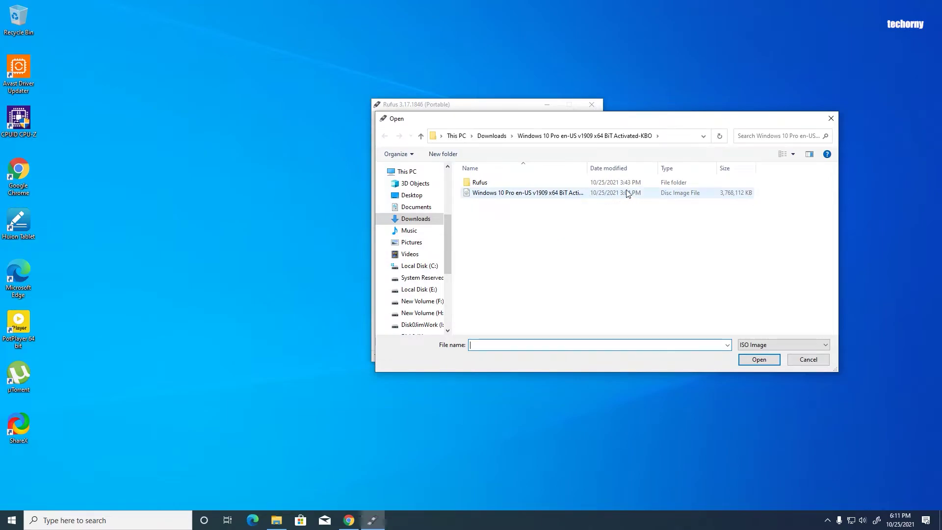
left_click_drag(590, 168, 649, 168)
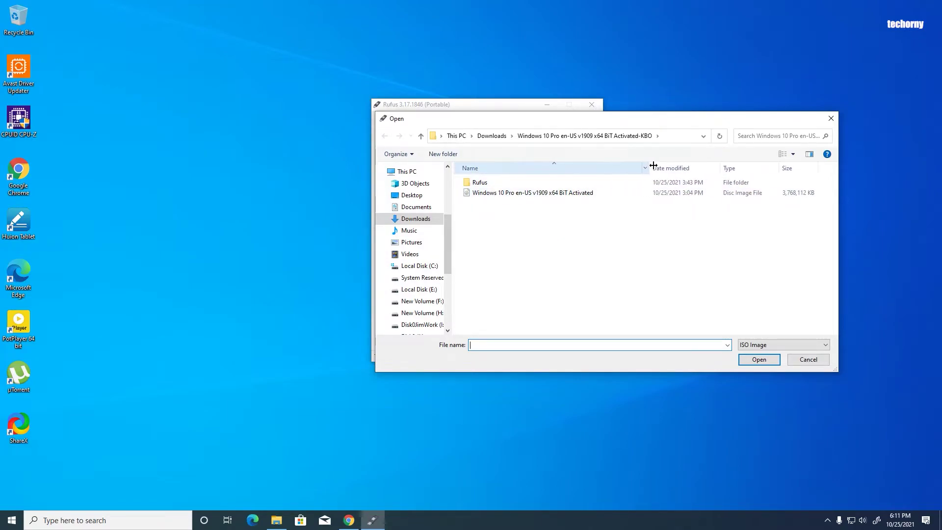
left_click(535, 192)
- Load the ISO and keep Standard Windows installation as the image option
left_click(758, 359)
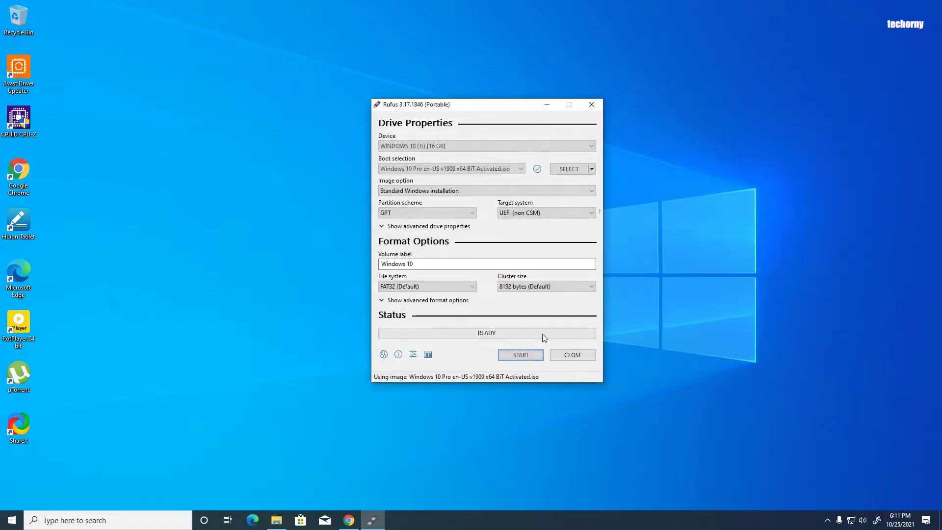
left_click(423, 192)
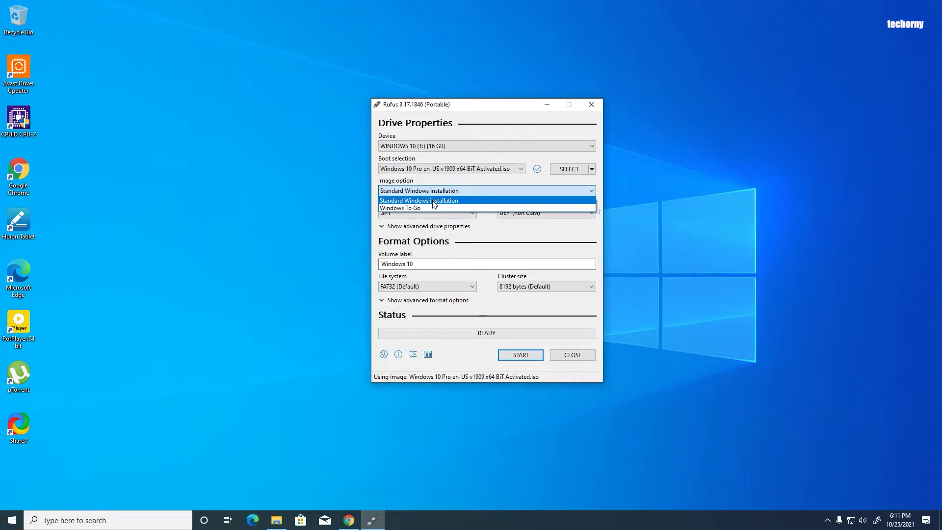
left_click(434, 201)
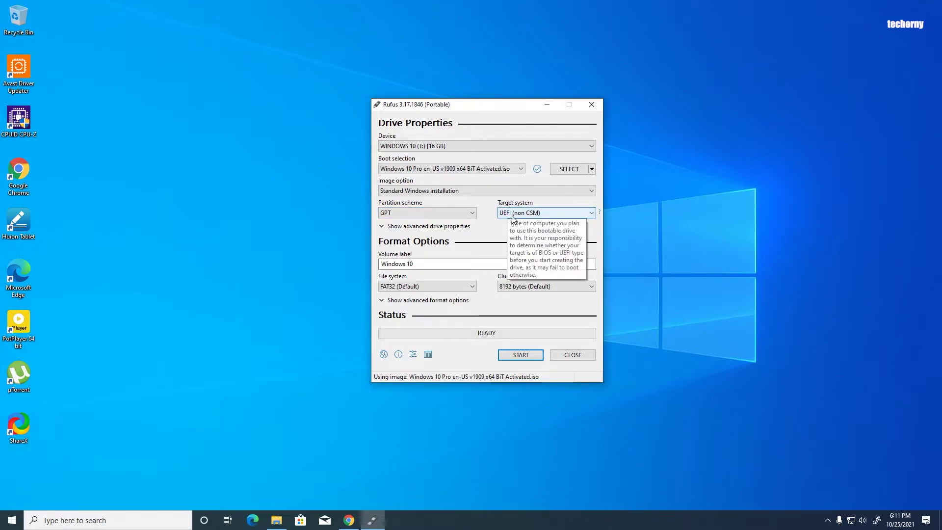
- Collapse the advanced drive properties and set the volume label to 'Windows 10 1909'
left_click(382, 227)
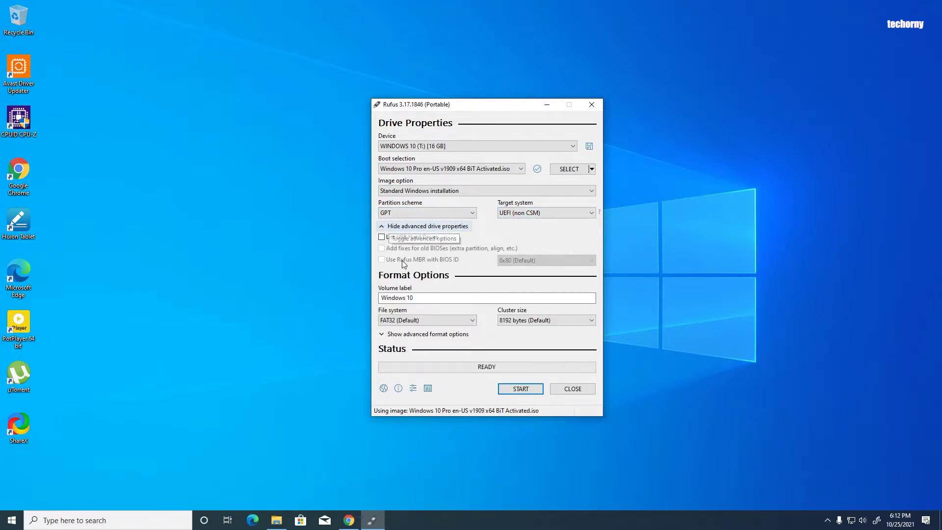
left_click(382, 227)
left_click_drag(434, 264, 329, 266)
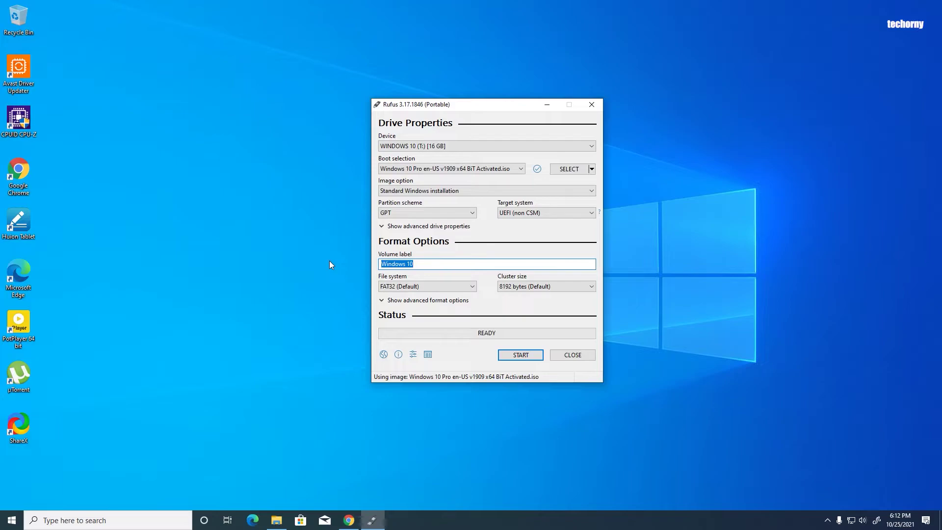
left_click(435, 264)
- Start the write and confirm that all data on the 16 GB drive is erased
left_click(521, 356)
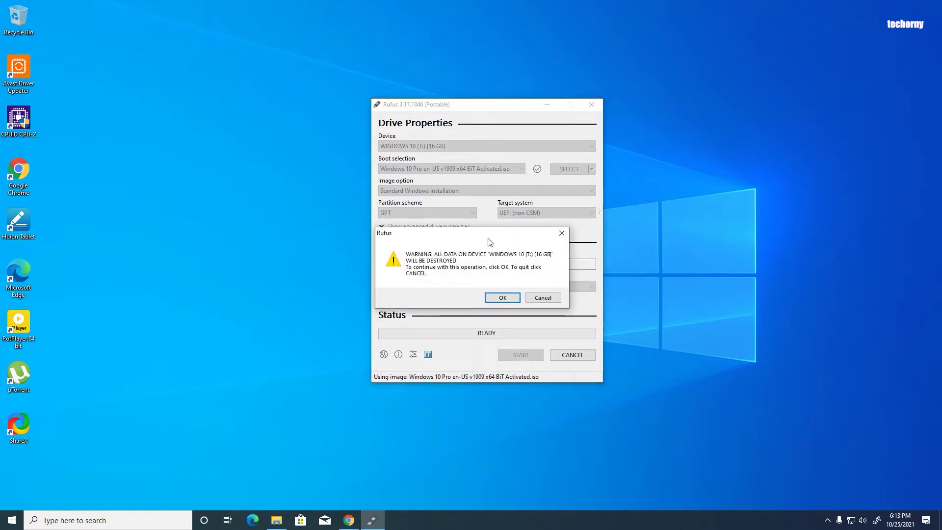
left_click_drag(490, 244, 433, 250)
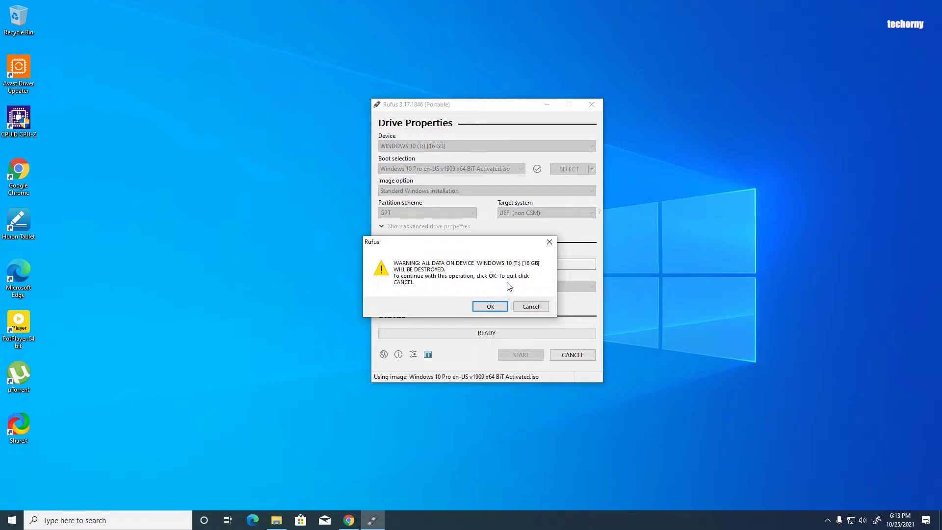
left_click(489, 306)
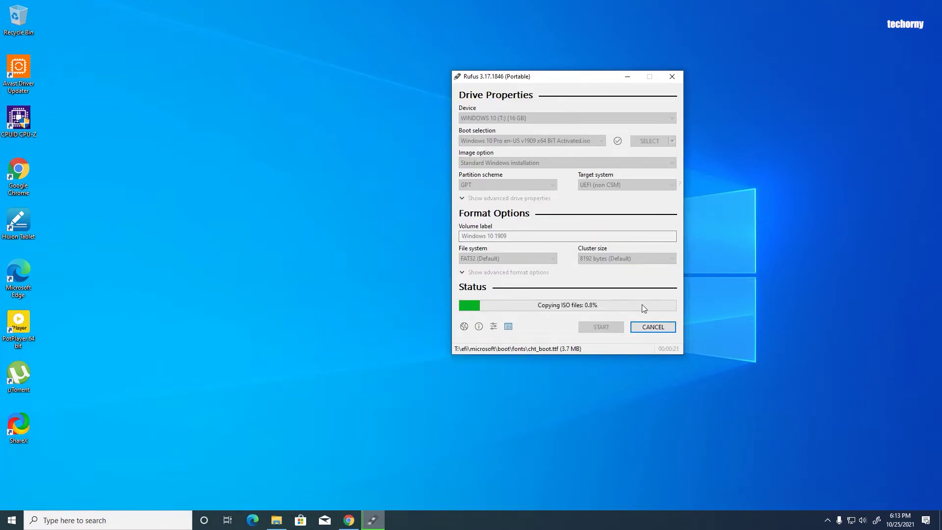
- Reposition the Rufus window while the ISO files copy to the drive
left_click_drag(552, 79, 521, 88)
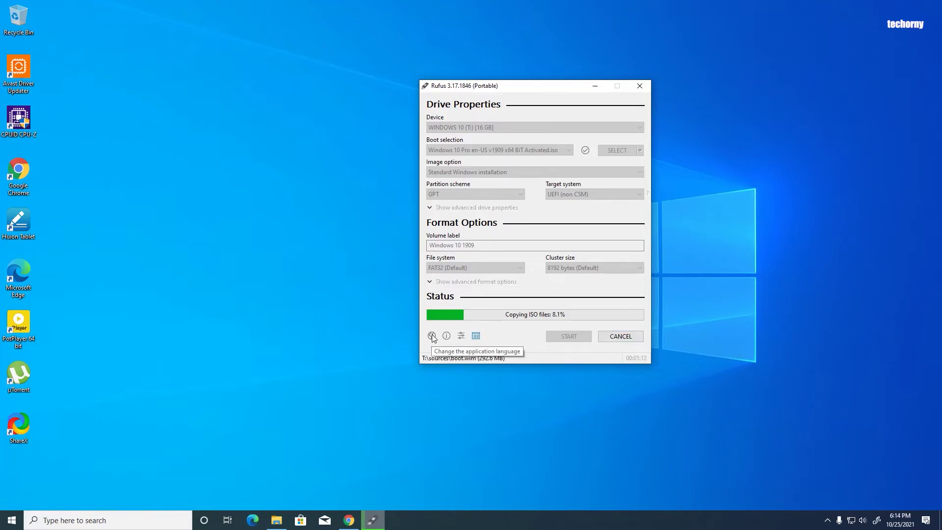
- Show the operation log and move the Rufus window clear of it as the copy progresses
left_click(475, 336)
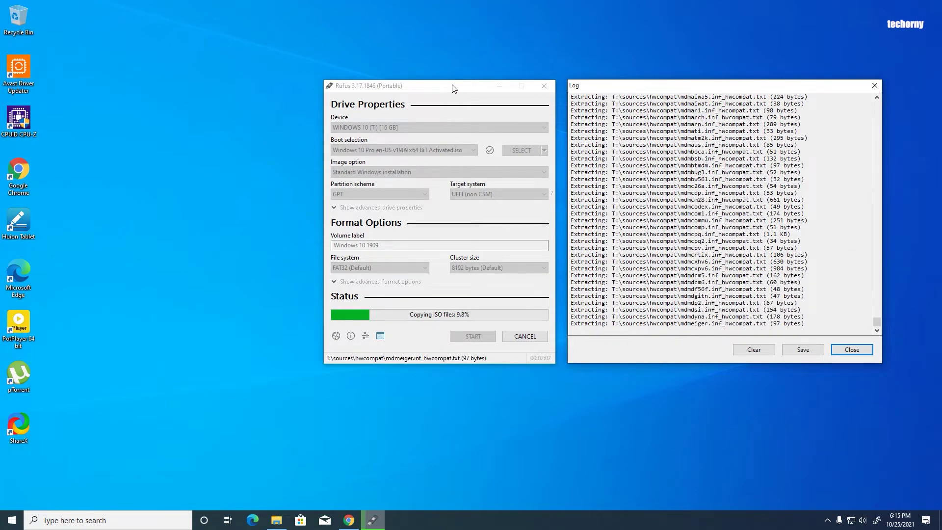
left_click_drag(452, 88, 410, 85)
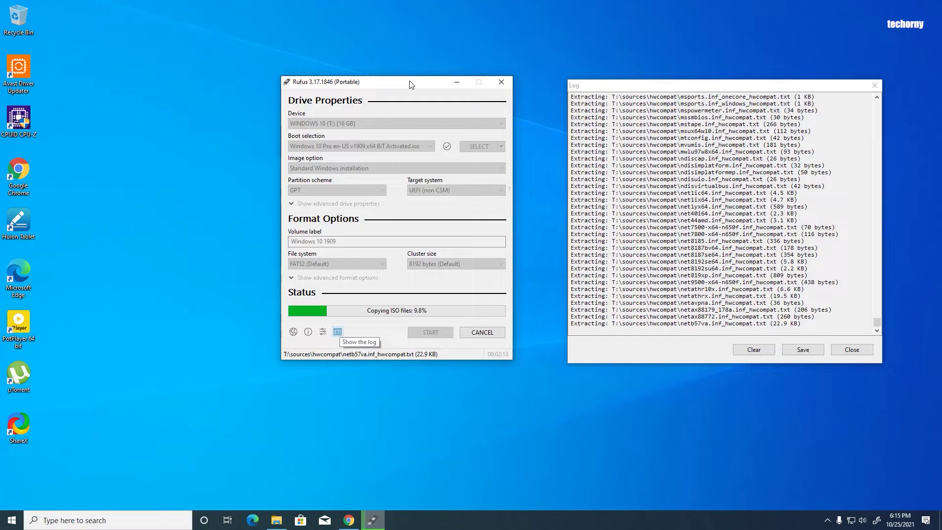
left_click_drag(409, 84, 404, 86)
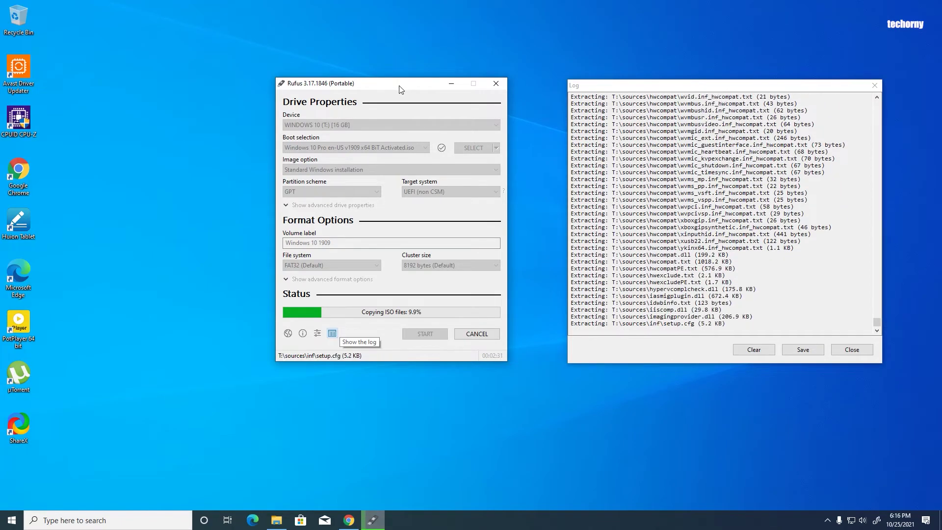
left_click_drag(400, 89, 415, 82)
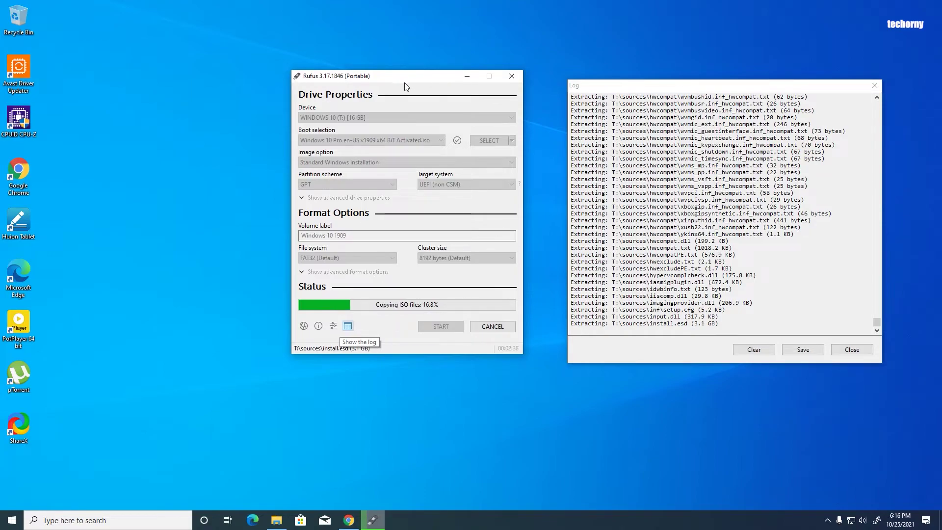
left_click_drag(409, 82, 385, 81)
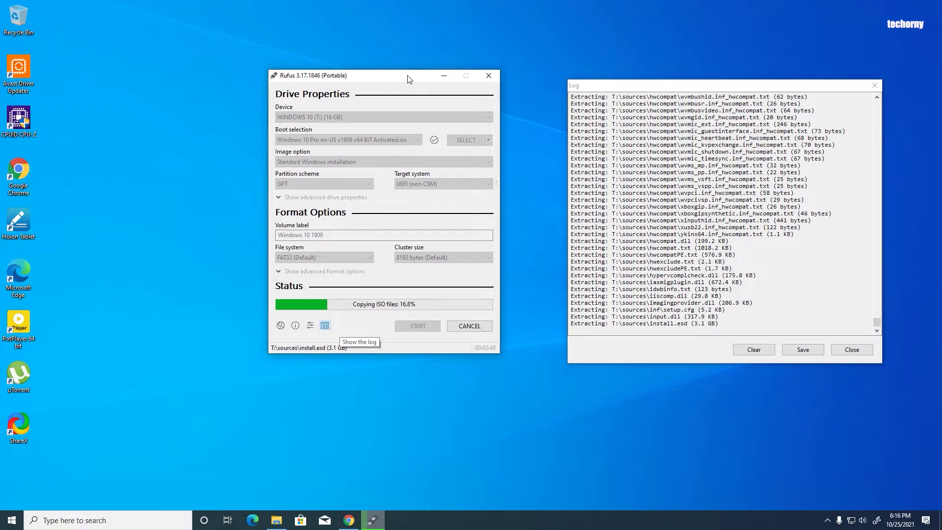
mouse_move(408, 79)
left_mouse_down()
mouse_move(374, 78)
mouse_move(378, 58)
left_mouse_up()
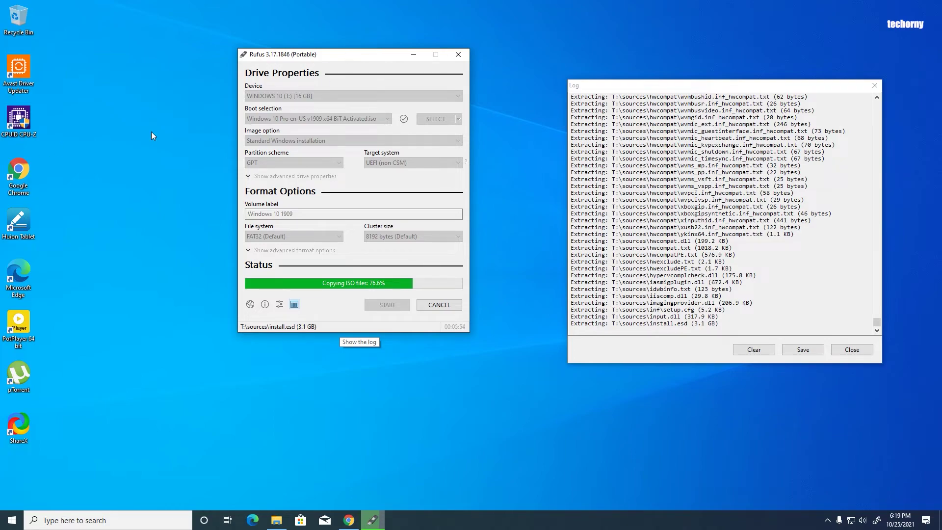
- Launch CPU-Z from the desktop while the write finishes and Rufus reads READY
left_click_drag(355, 59, 420, 48)
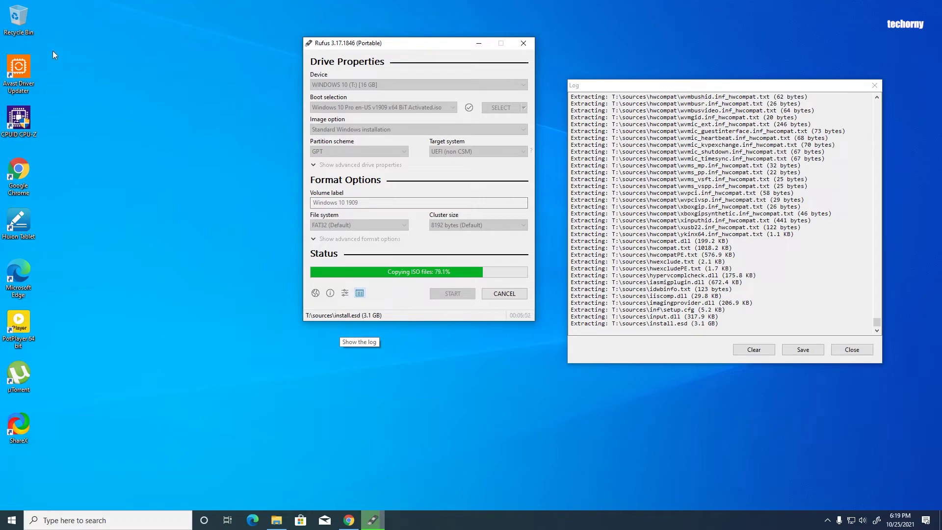
double_click(22, 120)
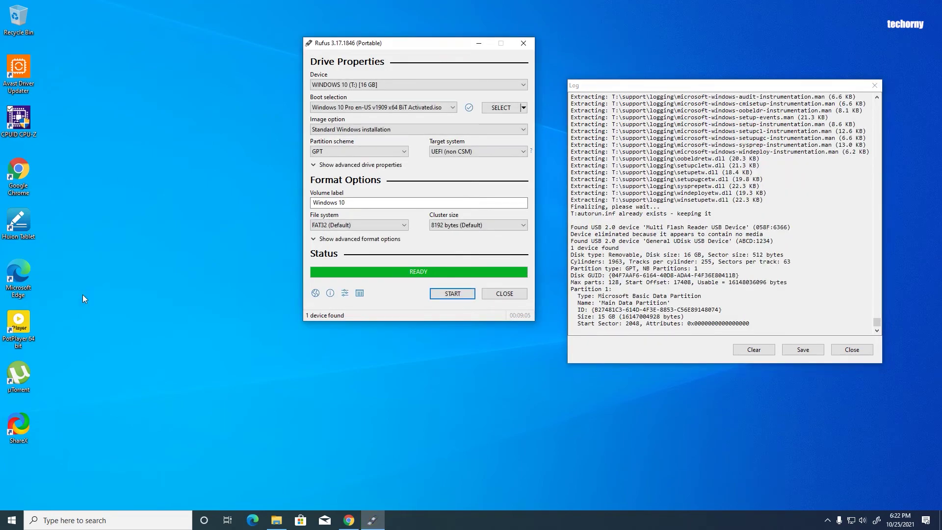
left_click_drag(431, 43, 392, 65)
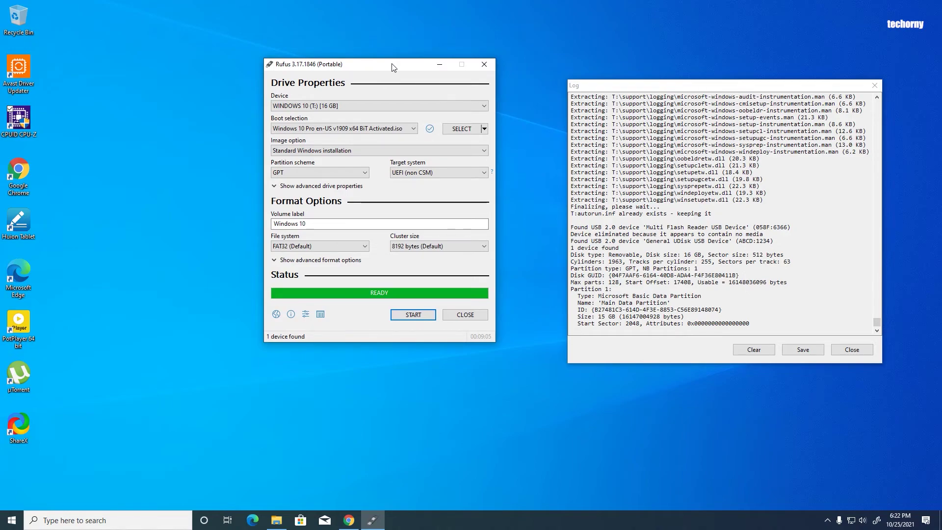
left_click_drag(392, 68, 400, 43)
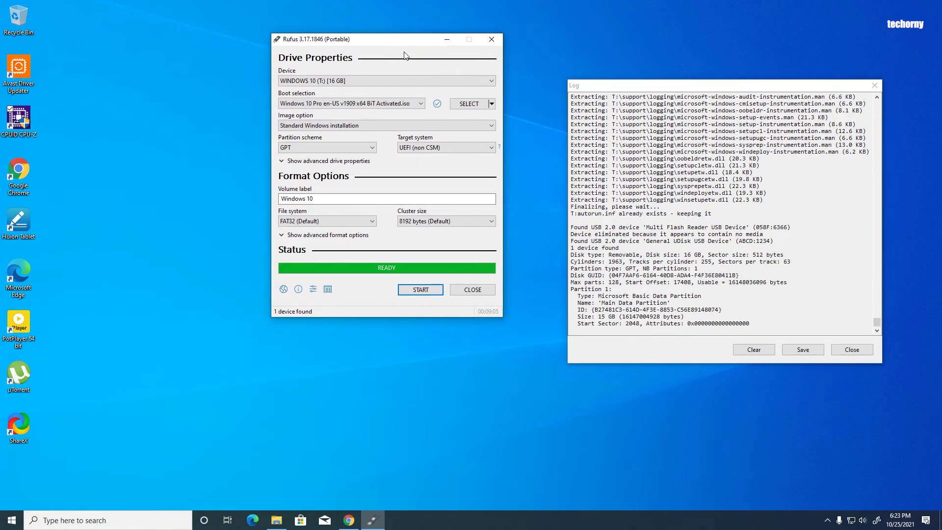